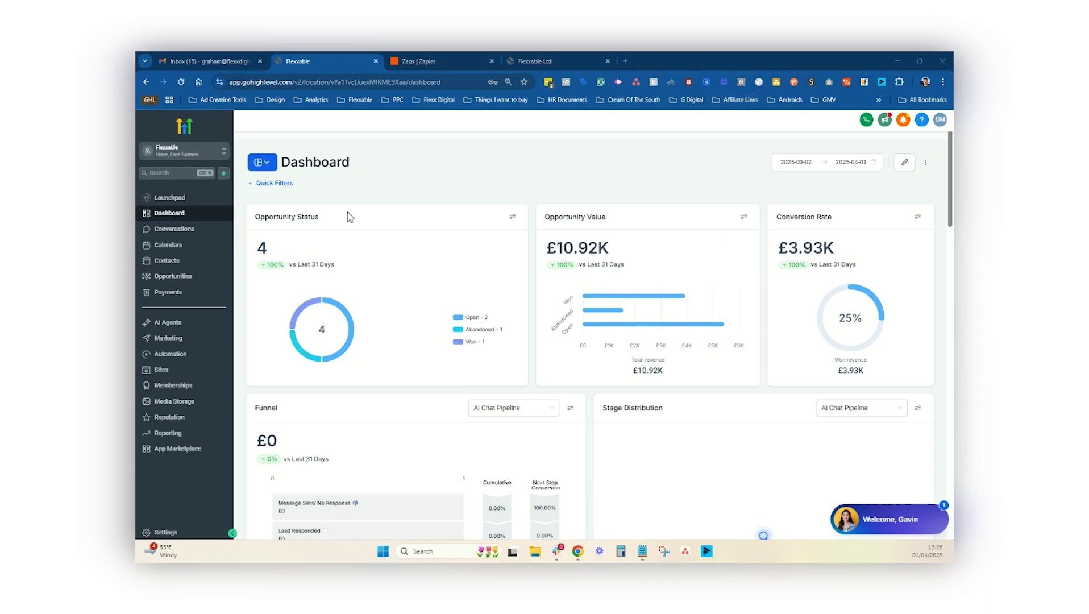
Check the active sub-account (Flexxable) in GoHighLevel, then return to the Zaps page in Zapier
left_click(177, 153)
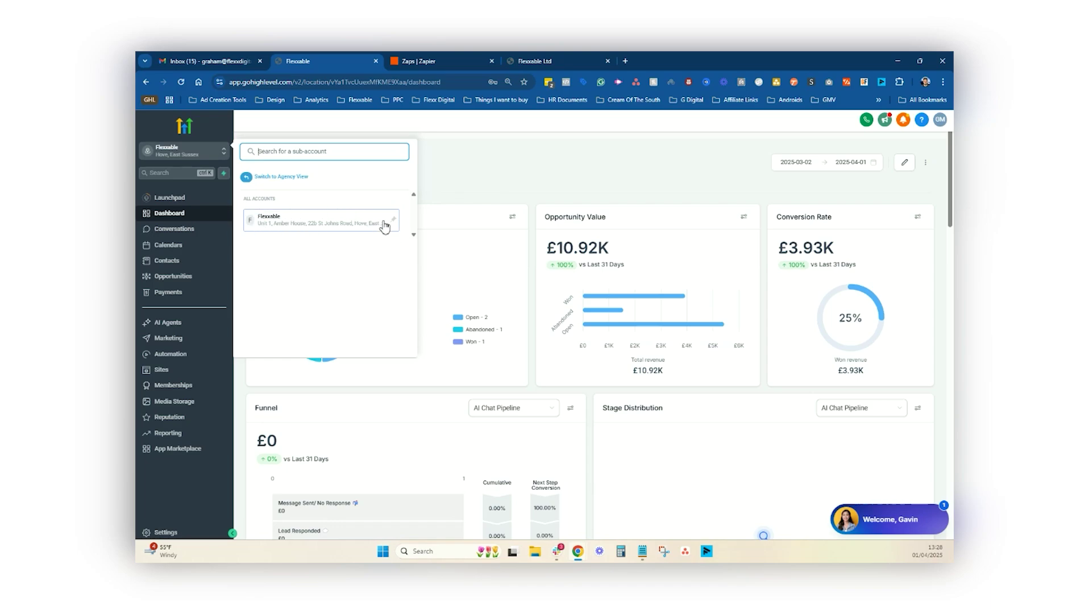
left_click(531, 158)
left_click(417, 60)
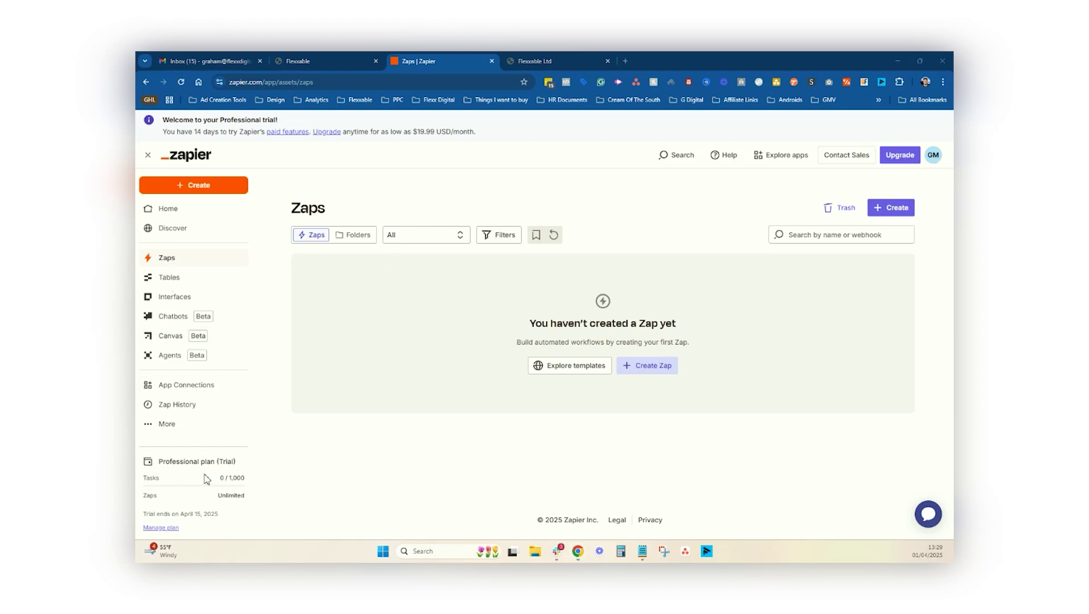
Create a new Zap with a Webhooks Catch Hook trigger and test it
left_click(891, 207)
left_click(863, 232)
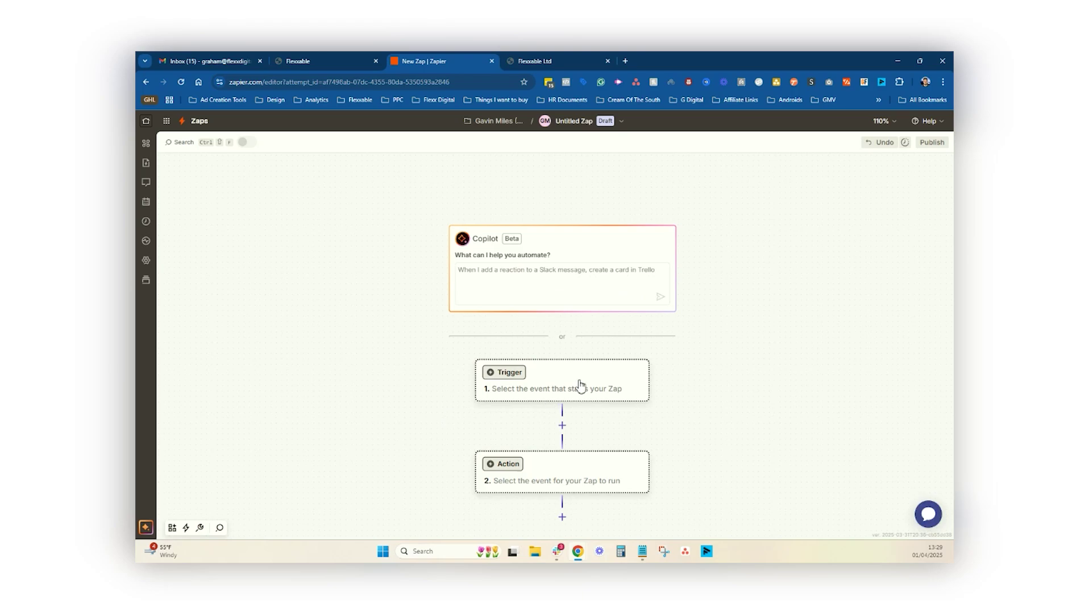
left_click(584, 383)
left_click(594, 234)
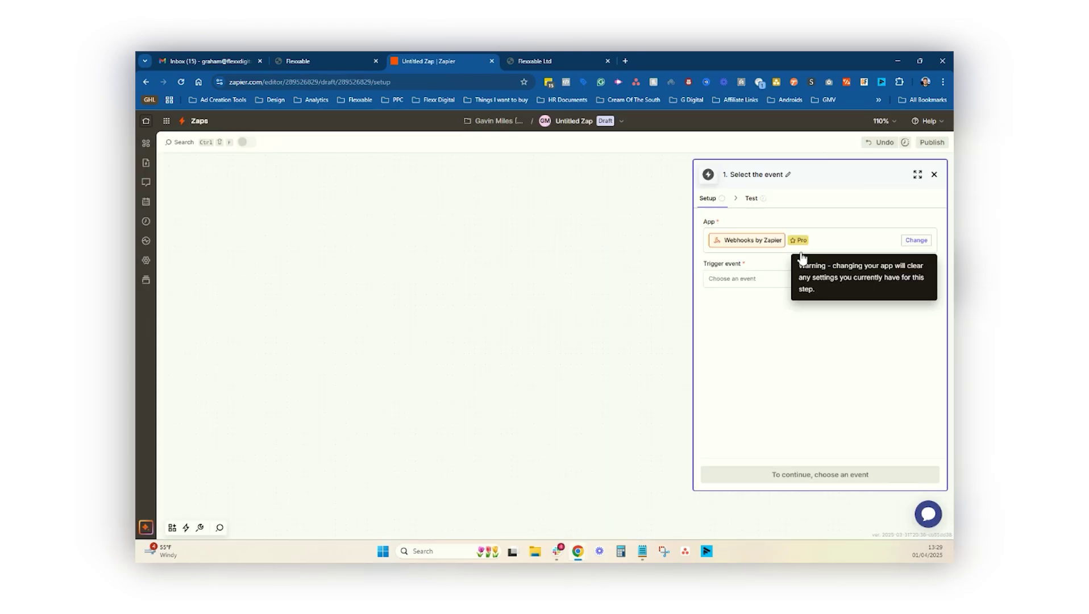
left_click(820, 278)
left_click(604, 328)
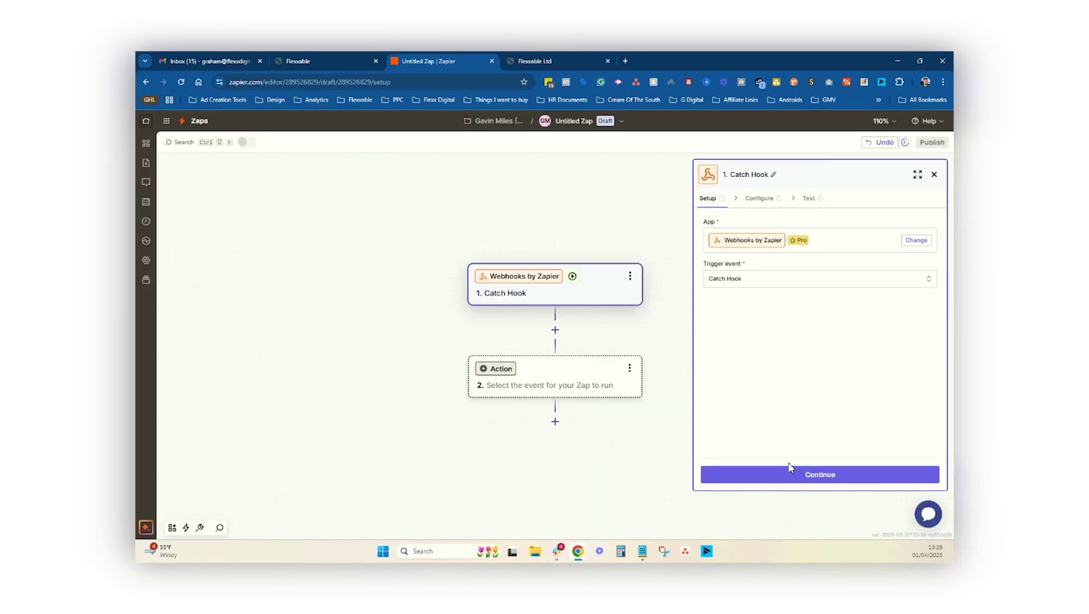
left_click(813, 474)
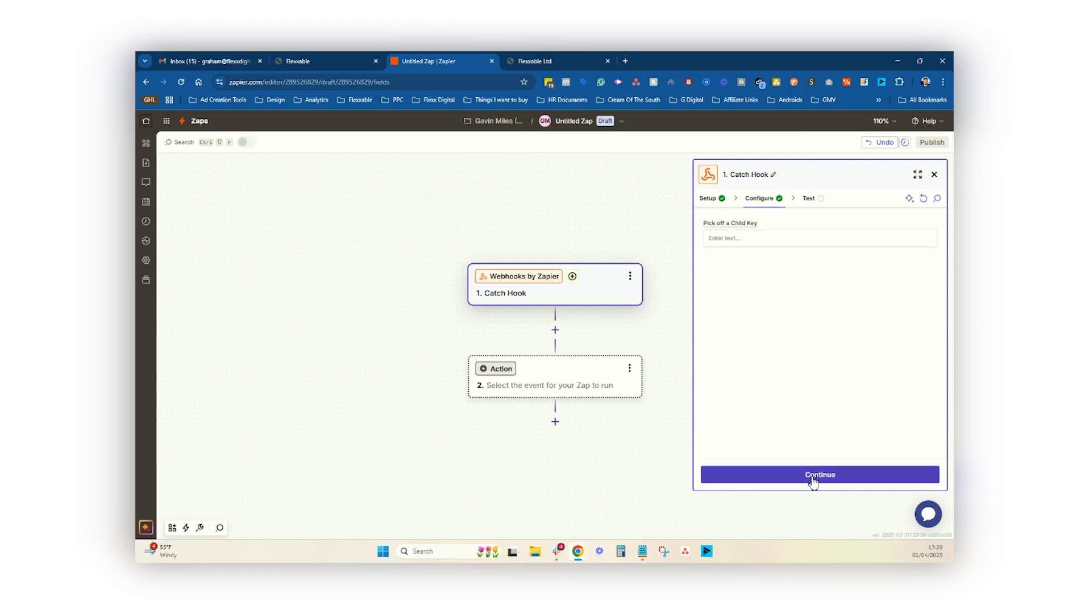
left_click(811, 476)
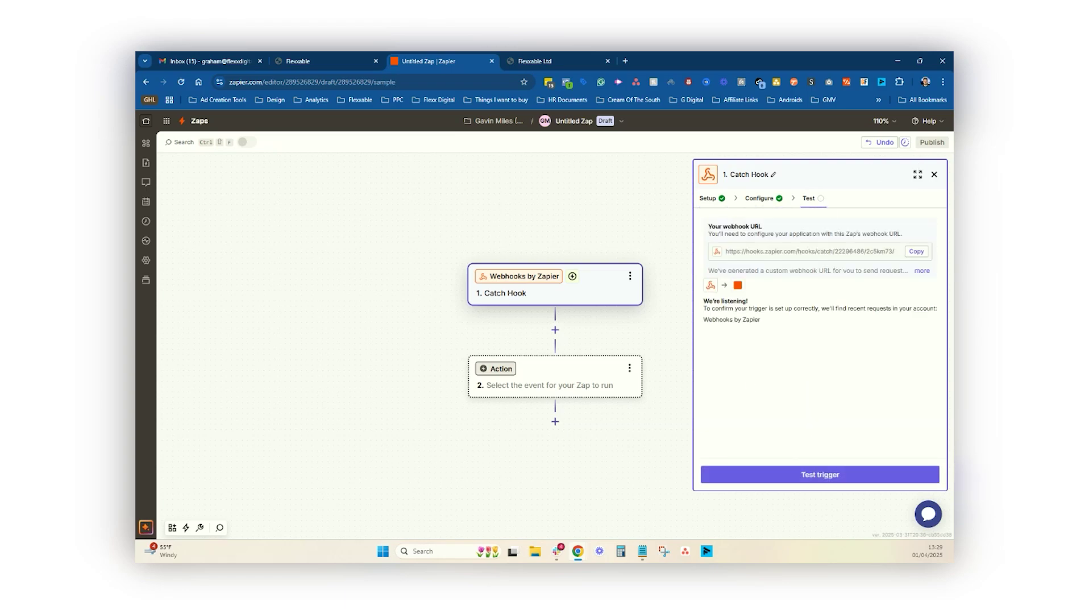
left_click(819, 475)
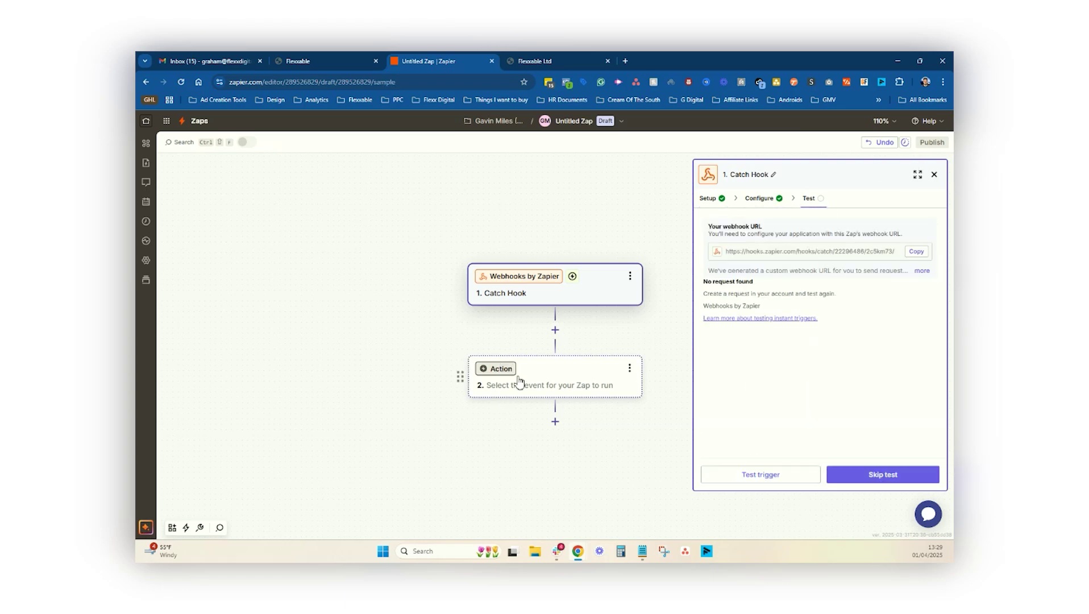
Add a ChatGPT Conversation action as step 2, skip account sign-in, and add an empty third step
left_click(543, 379)
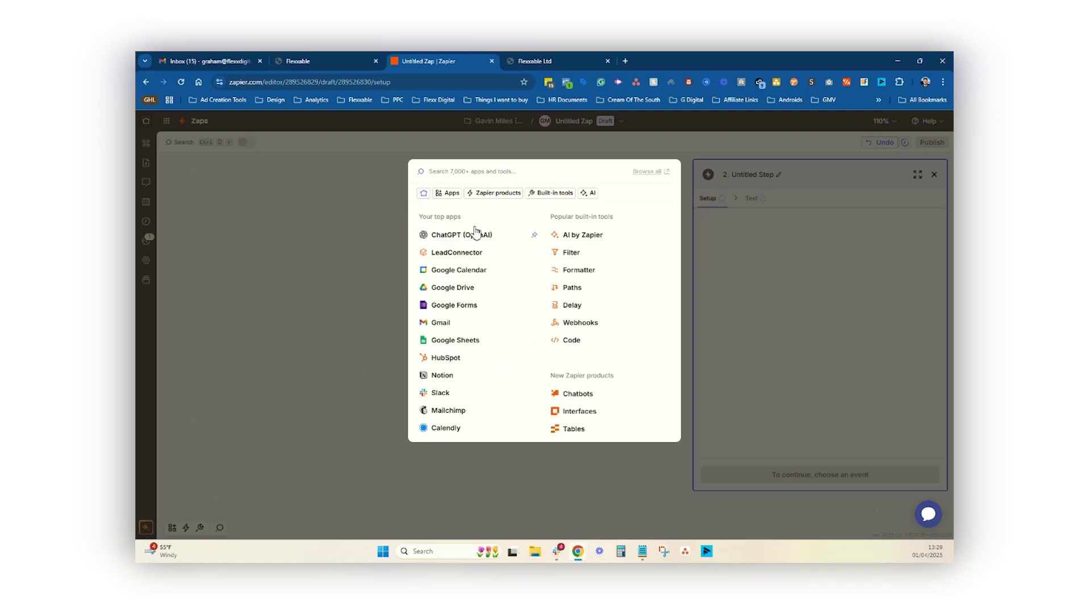
left_click(459, 235)
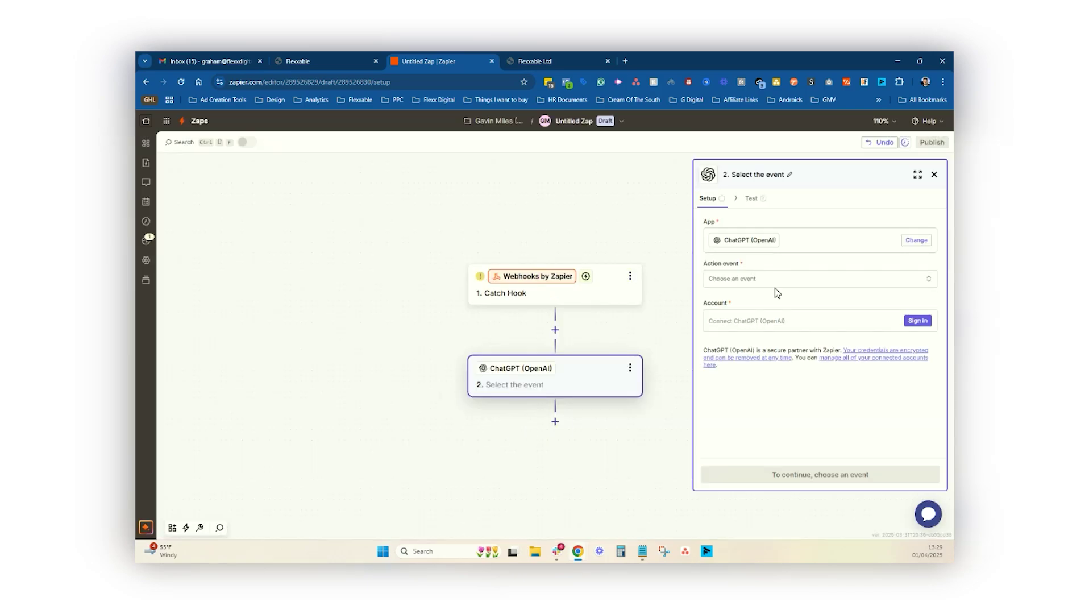
left_click(776, 278)
scroll(613, 399, "down", 1)
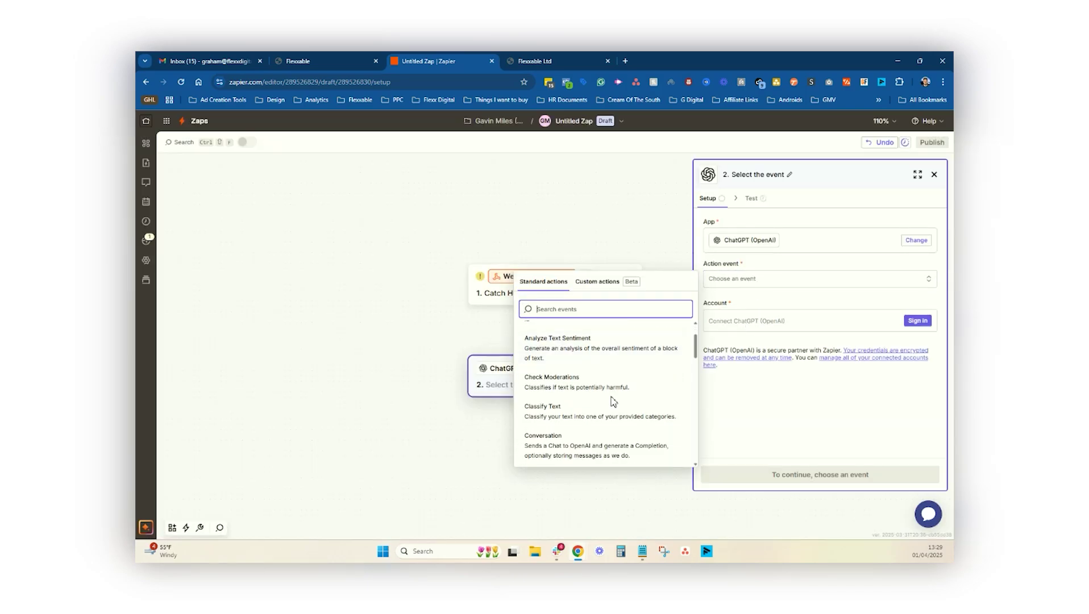
left_click(588, 408)
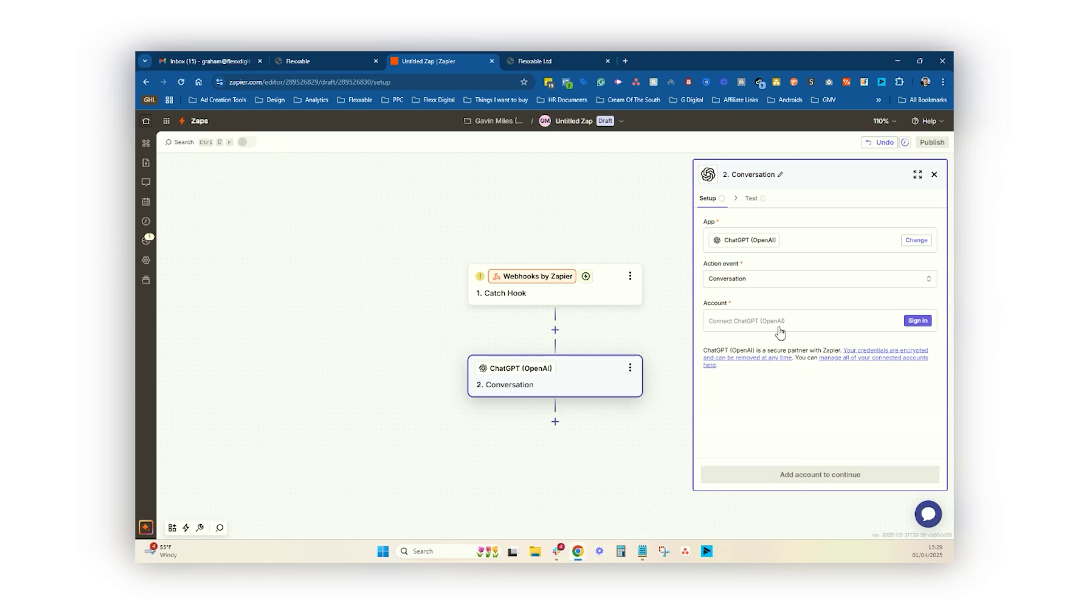
left_click(781, 321)
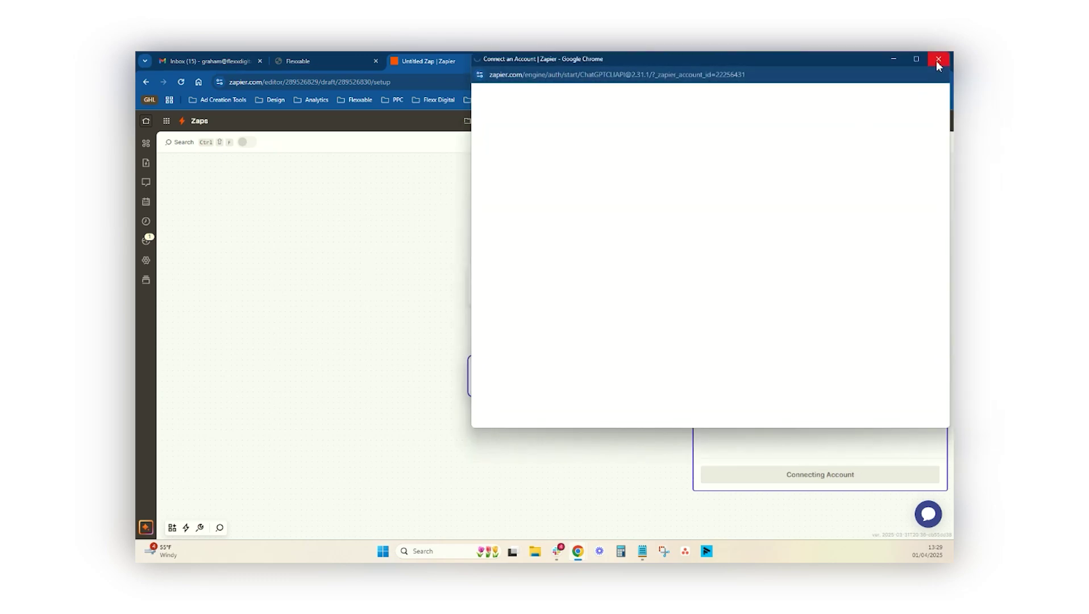
left_click(939, 62)
left_click(555, 422)
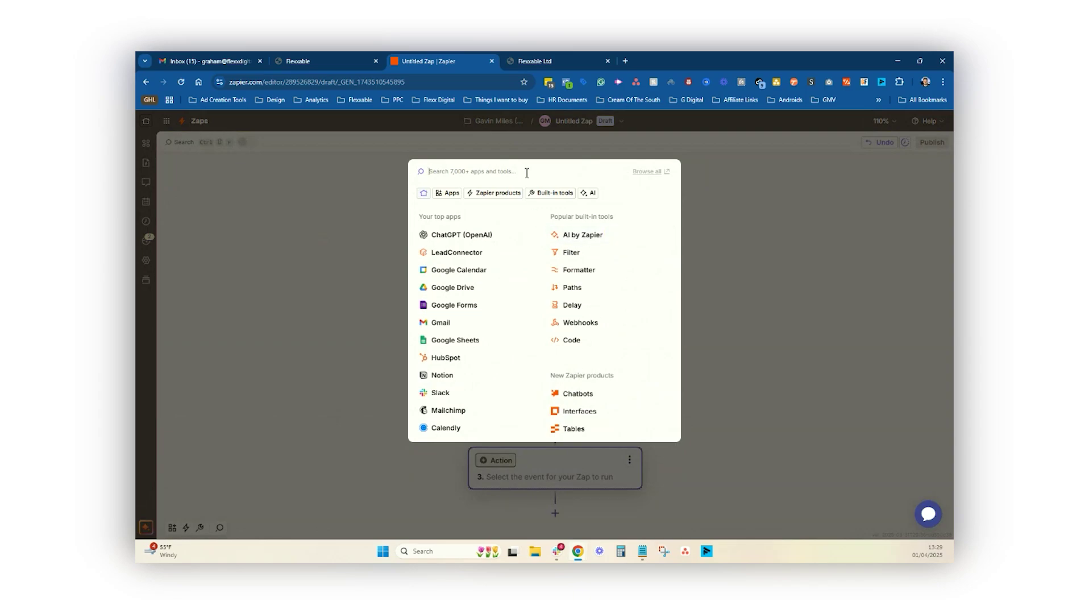
type("leadc")
Make step 3 a LeadConnector Add/Update Contact action and start connecting its account
key("Escape")
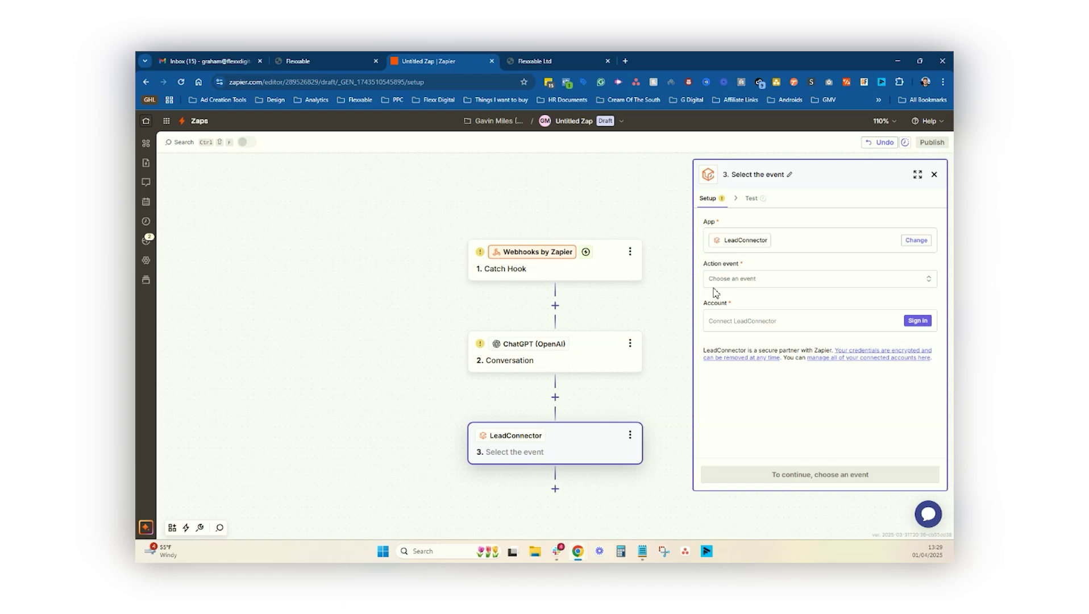
left_click(745, 278)
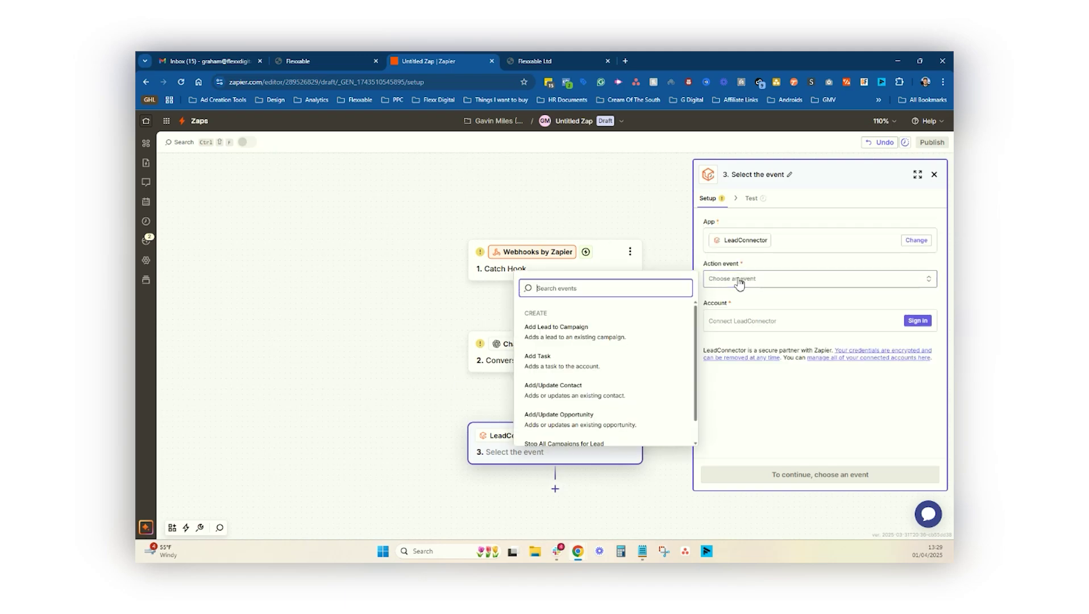
left_click(581, 390)
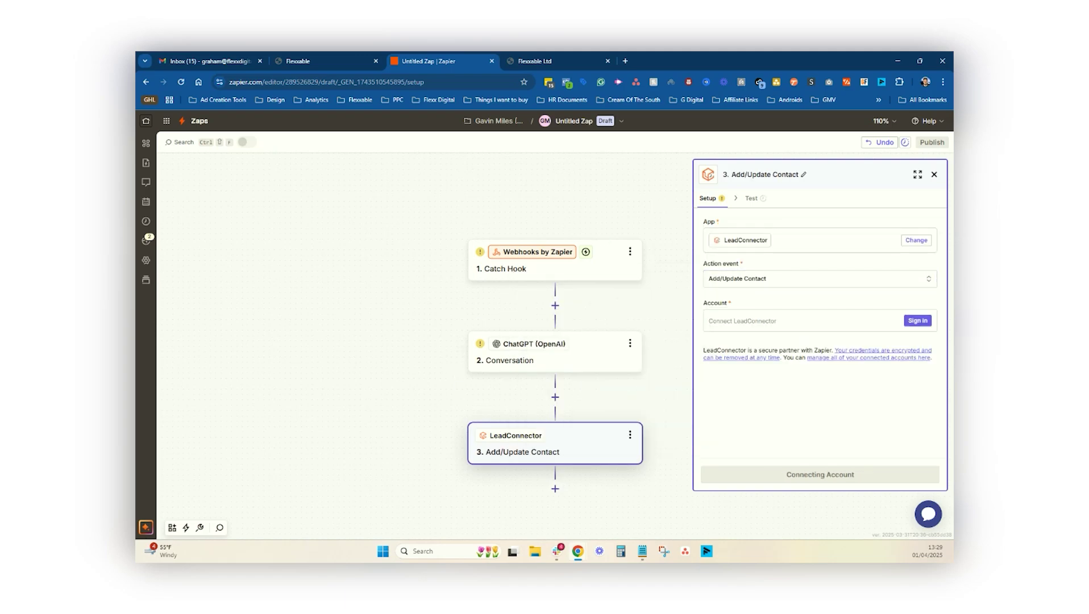
left_click(788, 321)
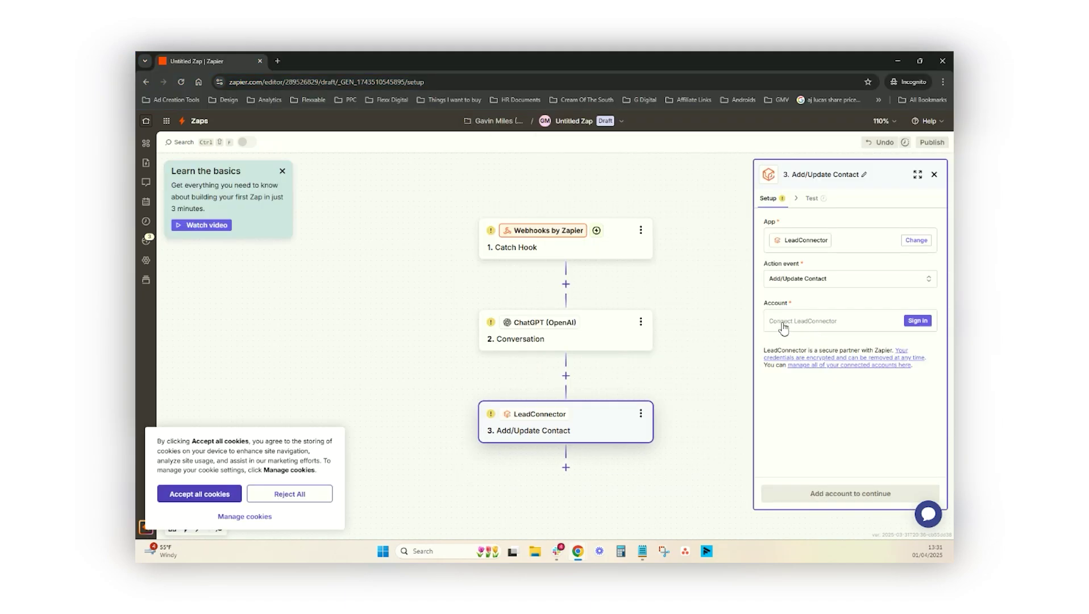
left_click(790, 330)
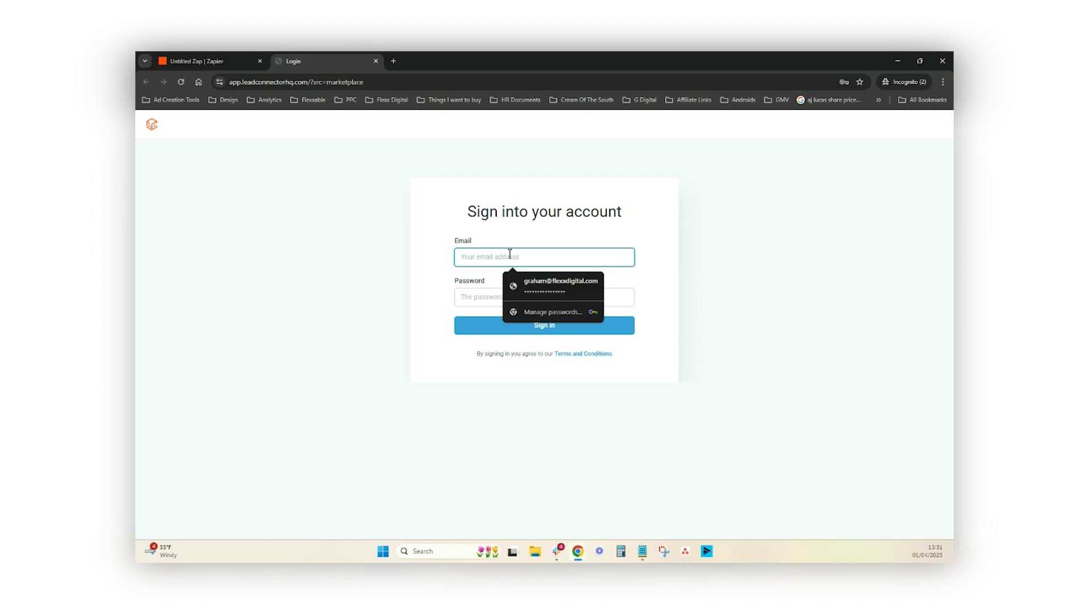
Sign in to LeadConnector with email and password and have the security code sent to the phone
left_click(495, 297)
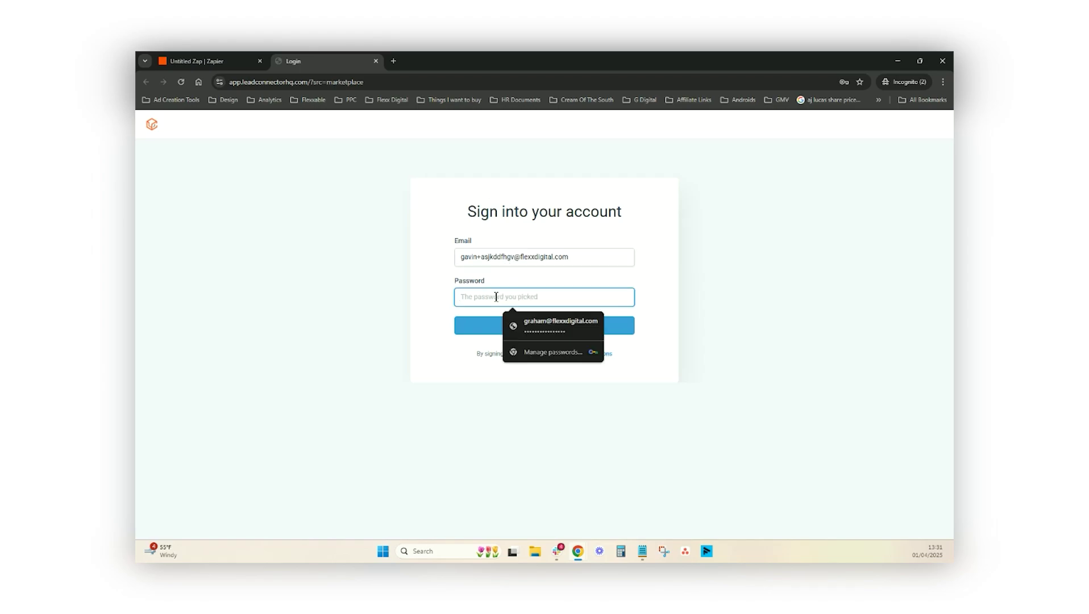
type("•")
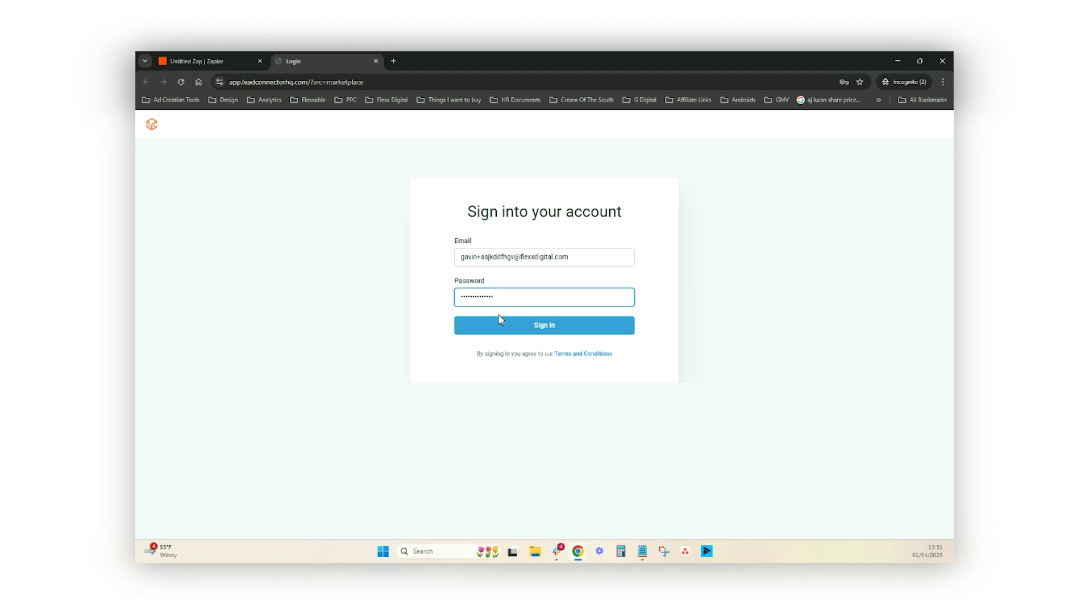
left_click(500, 322)
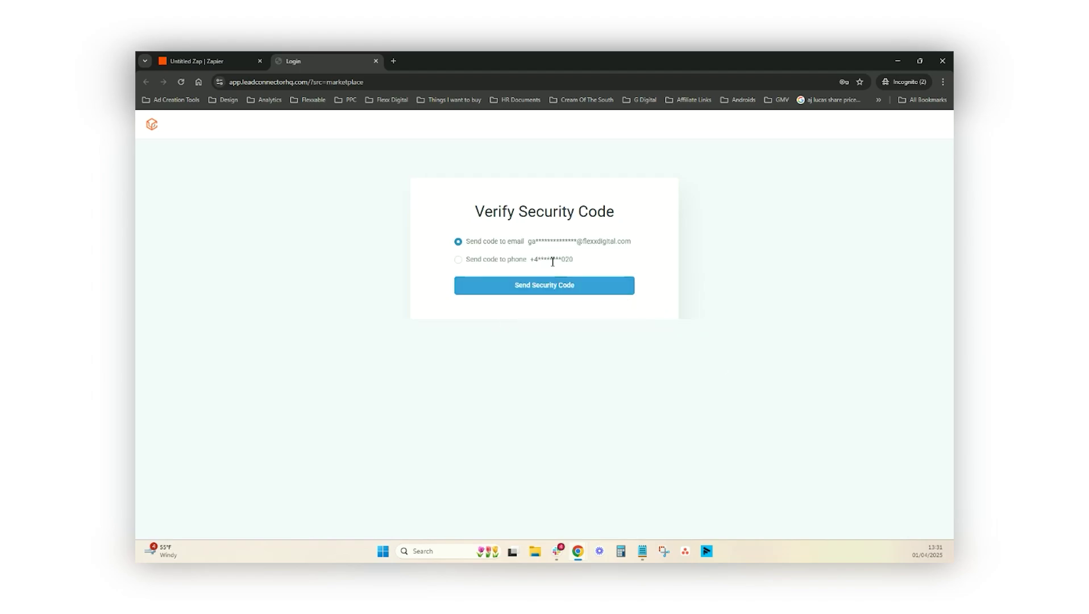
left_click(459, 259)
left_click(483, 285)
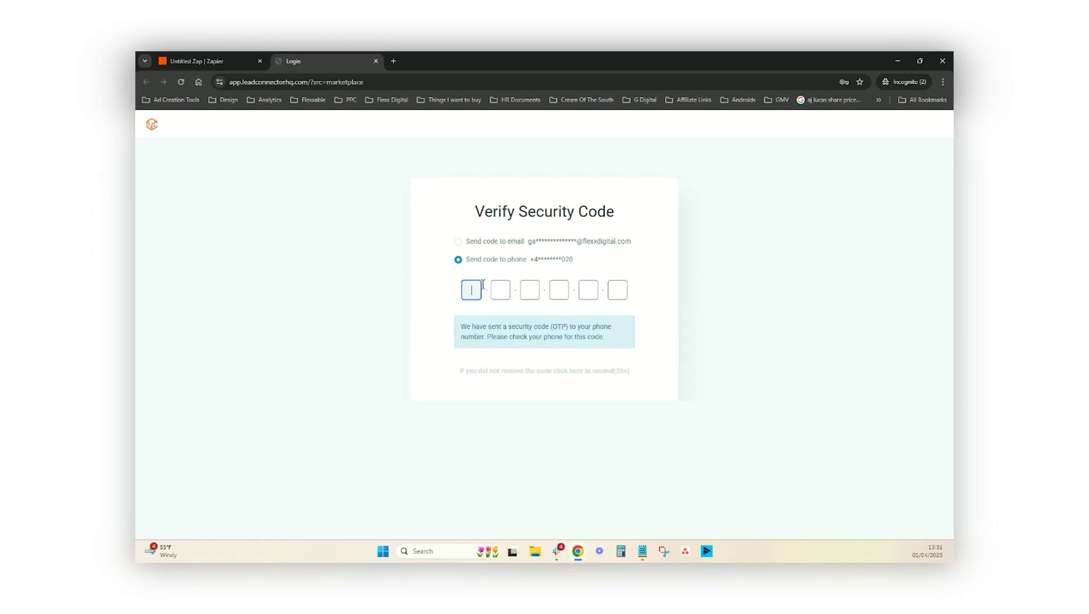
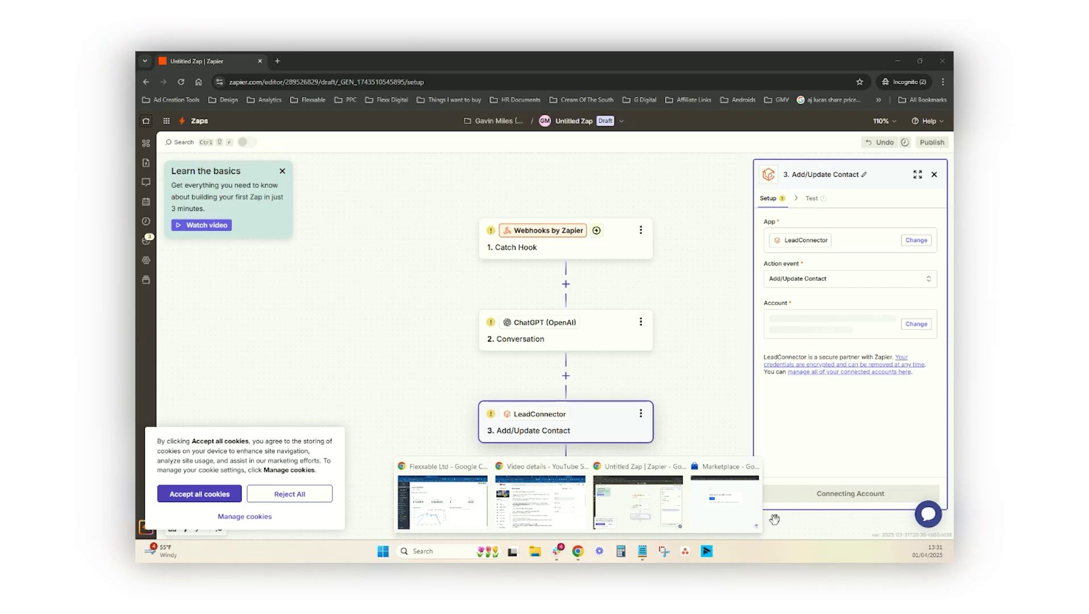
Connect the Flexxable sub-account to step 3's LeadConnector action
left_click(725, 502)
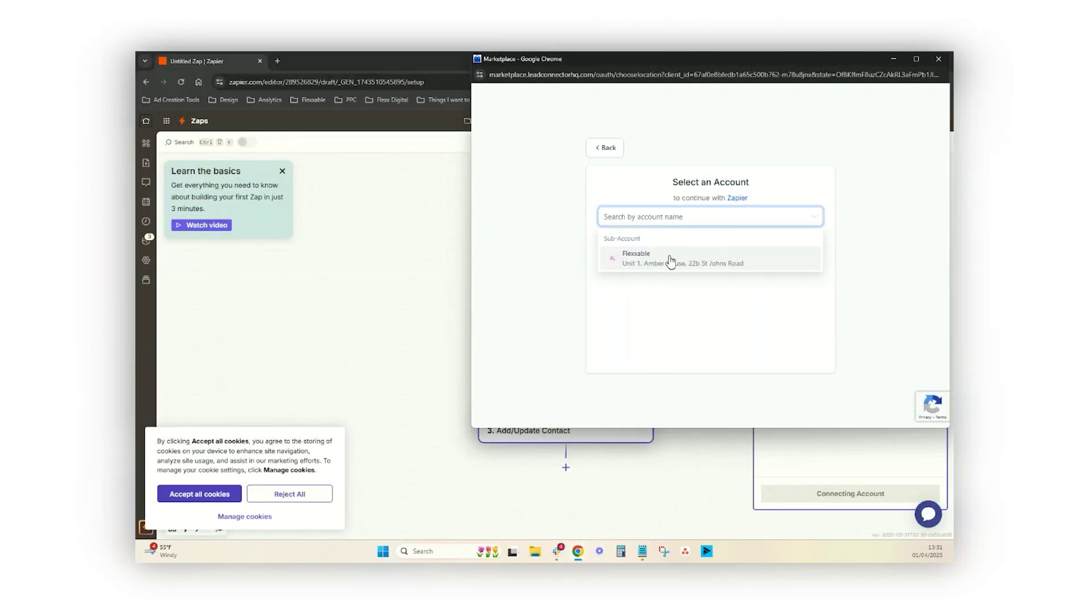
left_click(720, 260)
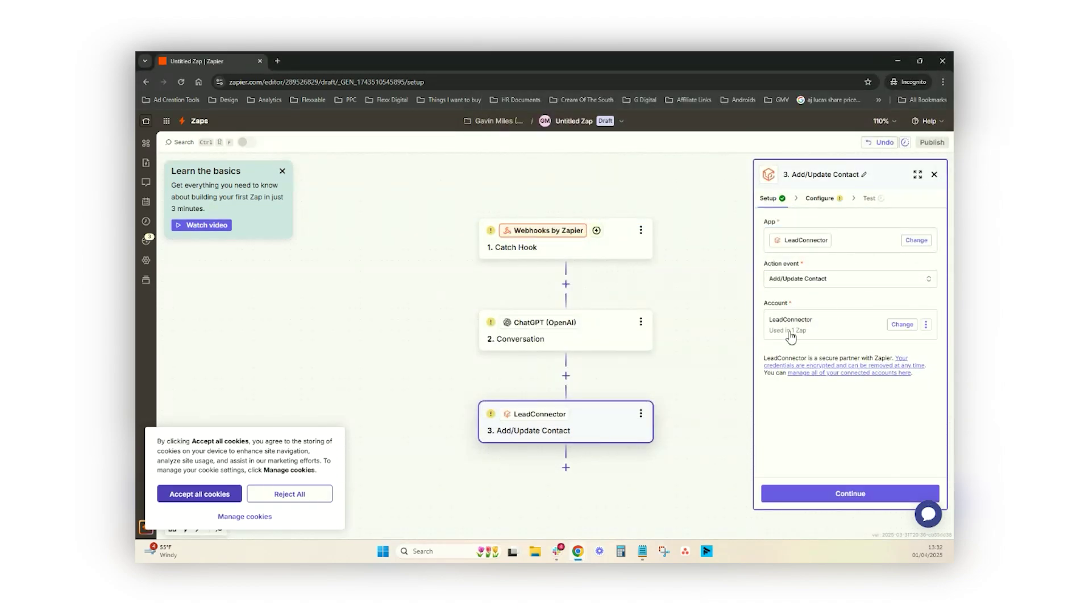
Rename the LeadConnector connection to 'Flexxable Ltd'
left_click(928, 324)
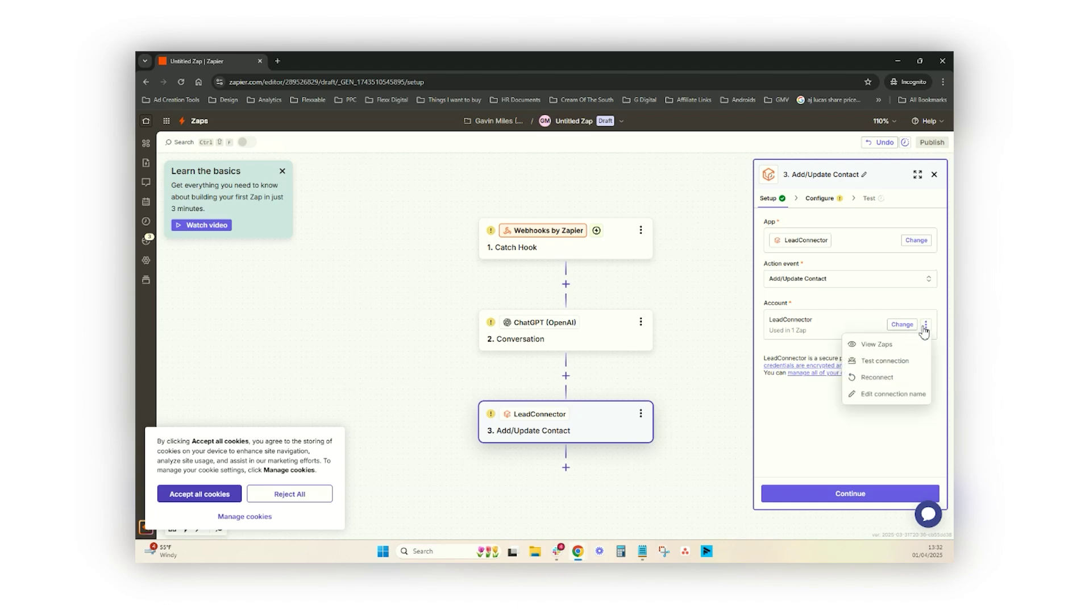
left_click(894, 403)
left_click(530, 333)
left_click_drag(529, 334, 404, 347)
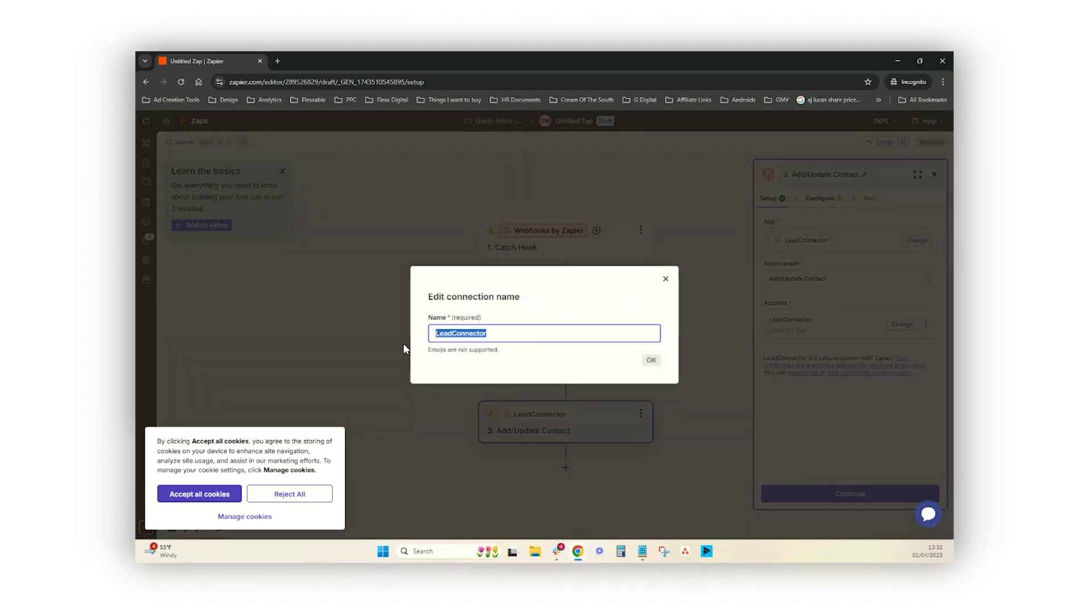
type("Flexxa")
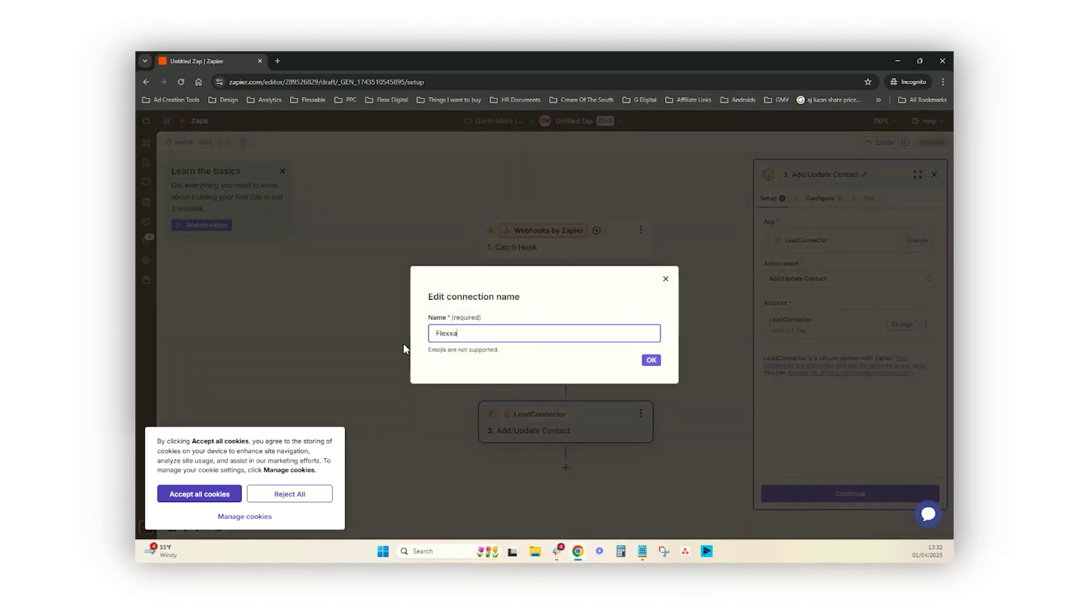
type("ble Ltd")
key("Return")
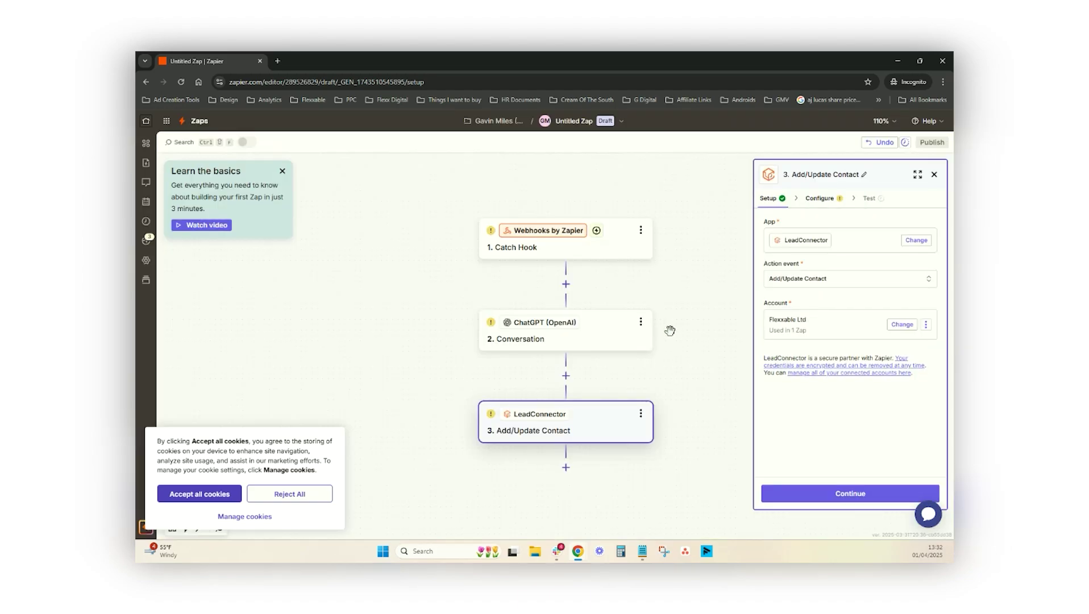